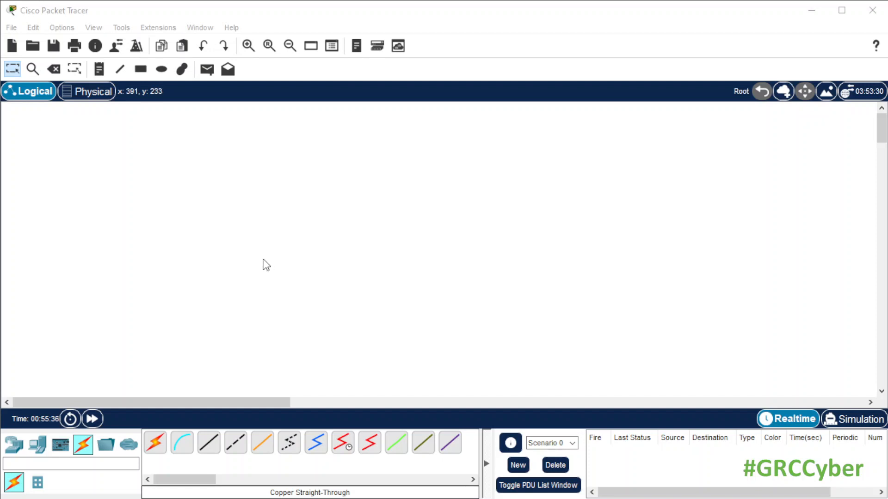
left_click(14, 446)
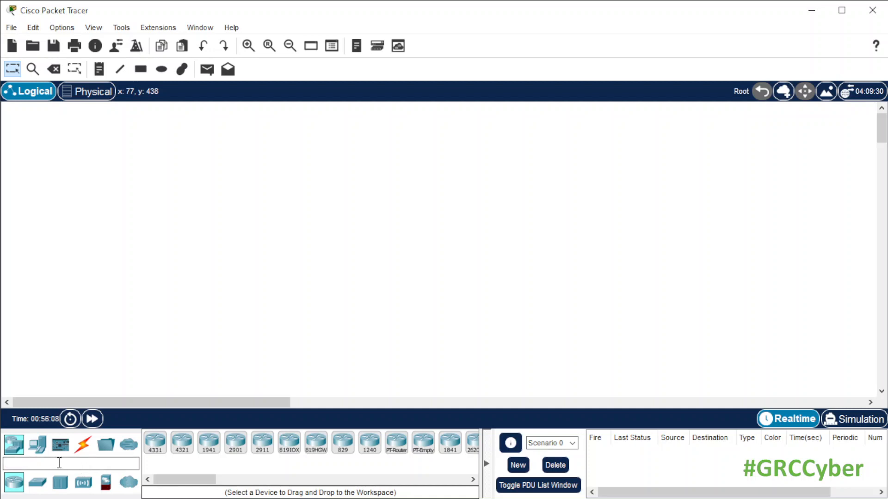
left_click(44, 447)
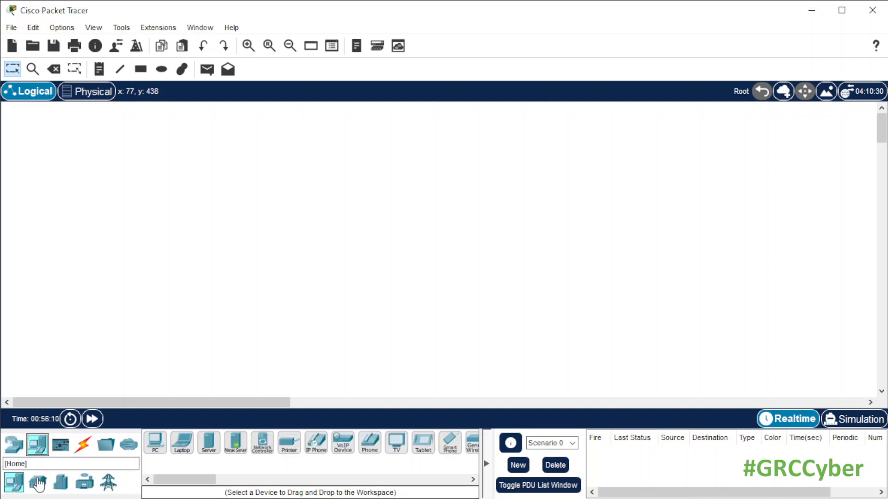
left_click(61, 447)
left_click(84, 445)
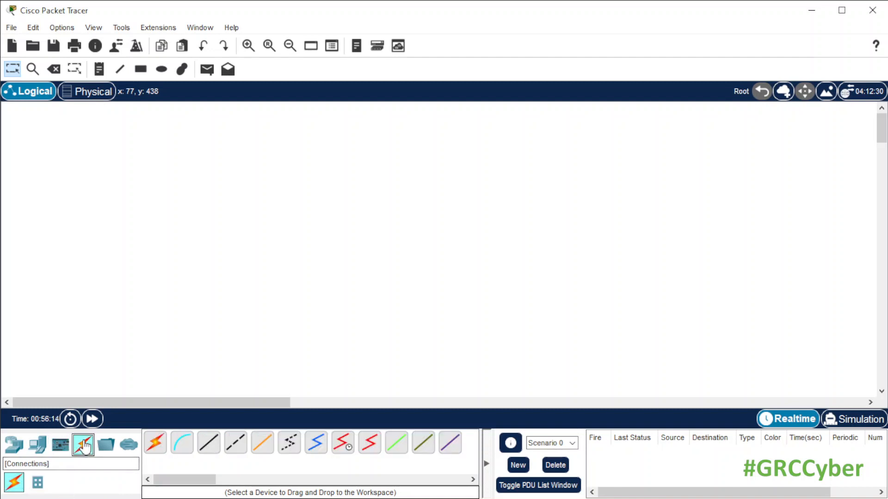
left_click(106, 446)
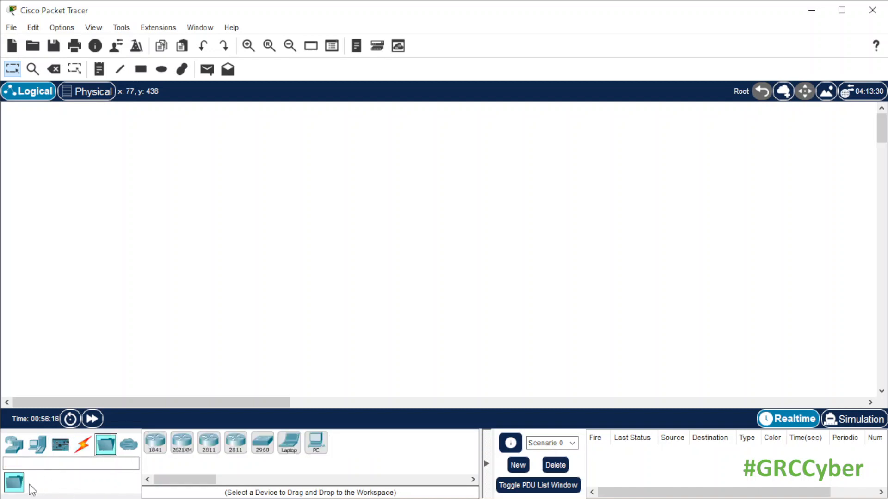
Place a 4331 router in the upper middle of the empty workspace.
left_click(13, 445)
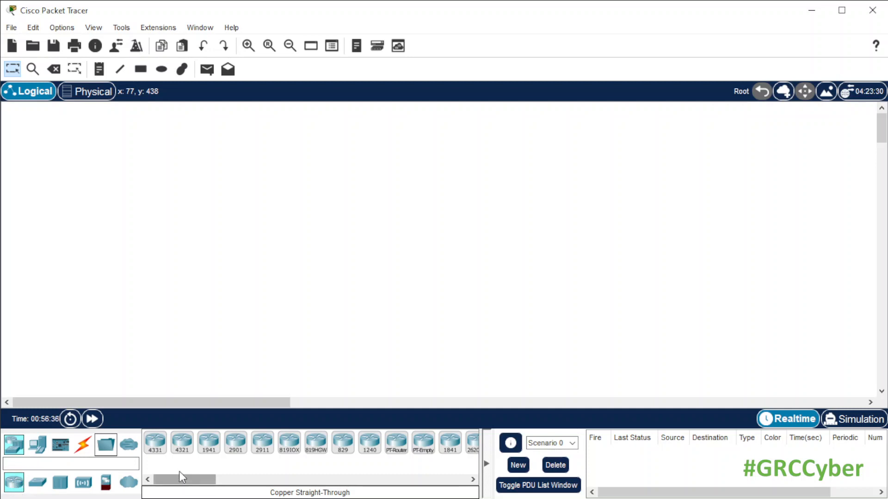
mouse_move(183, 479)
left_mouse_down()
mouse_move(220, 481)
mouse_move(172, 490)
left_mouse_up()
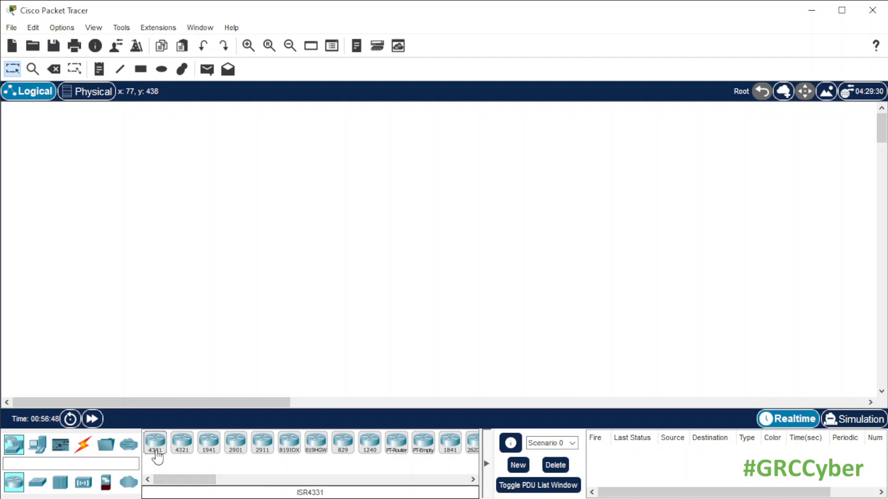
left_click_drag(162, 450, 279, 337)
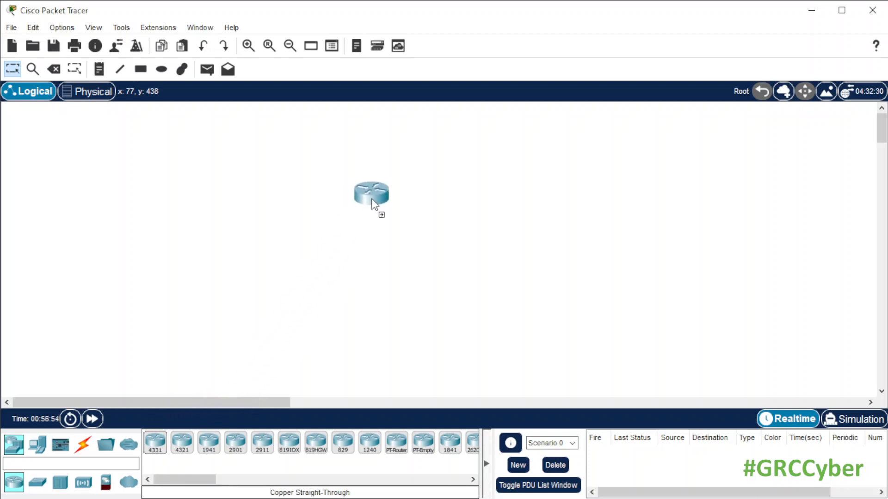
left_click_drag(373, 200, 371, 200)
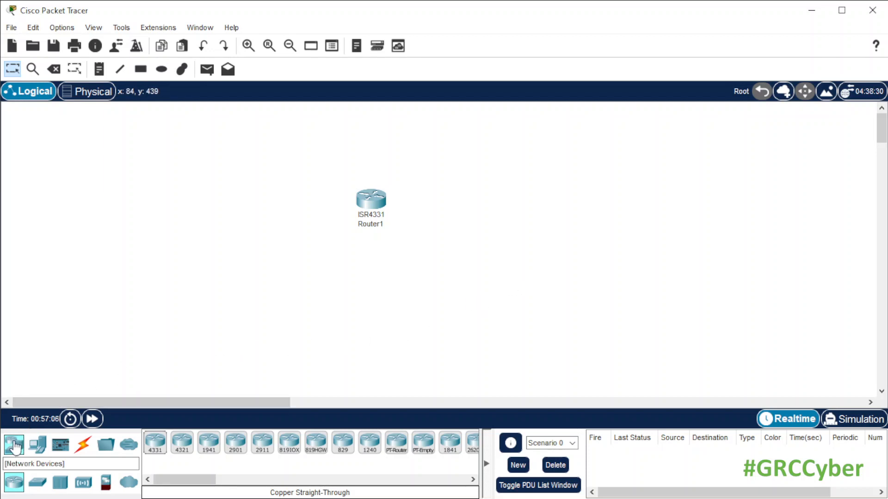
Place two 2960 switches in the workspace, one on each side of the router.
left_click(38, 483)
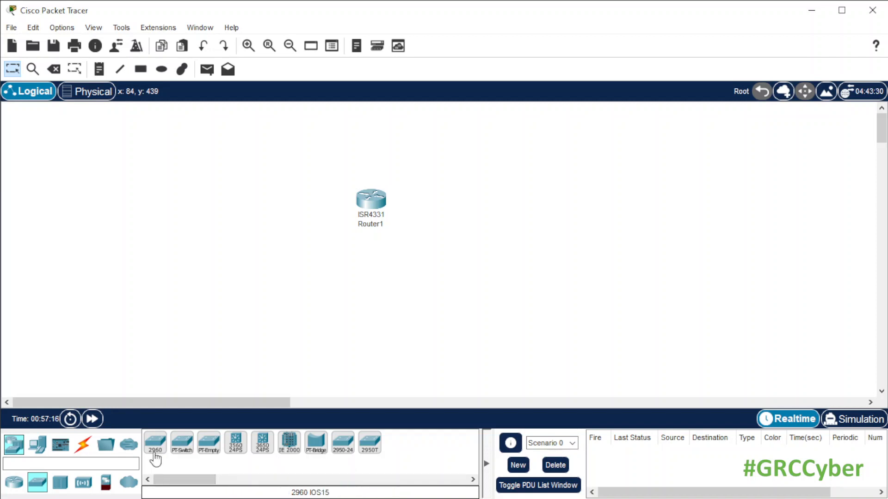
left_click_drag(155, 446, 202, 396)
left_click_drag(286, 221, 279, 208)
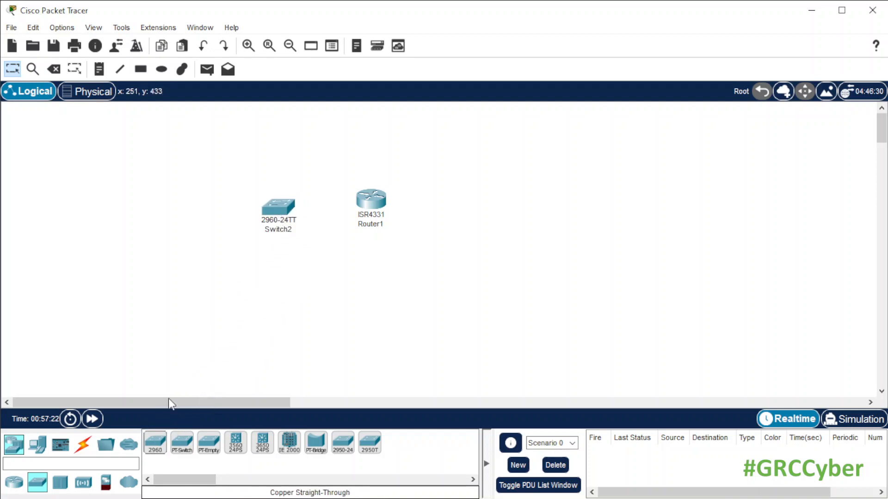
left_click_drag(160, 455, 464, 225)
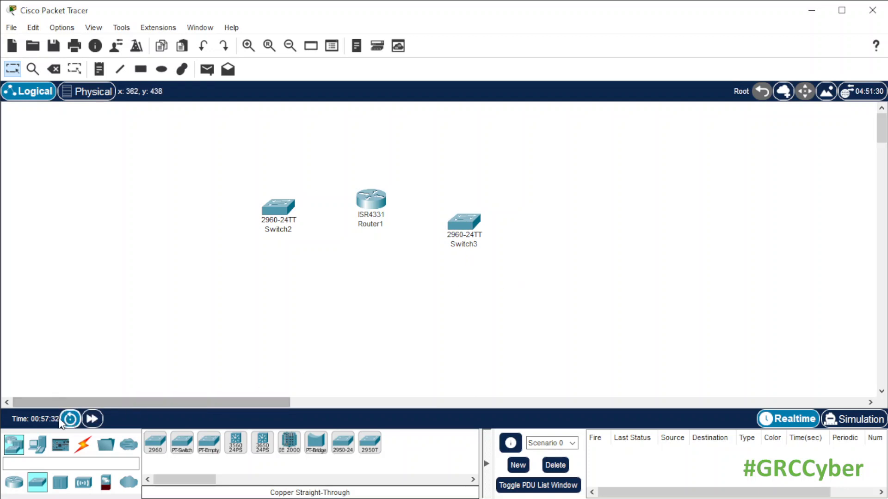
Place two generic servers in the workspace, one below each switch.
left_click(40, 444)
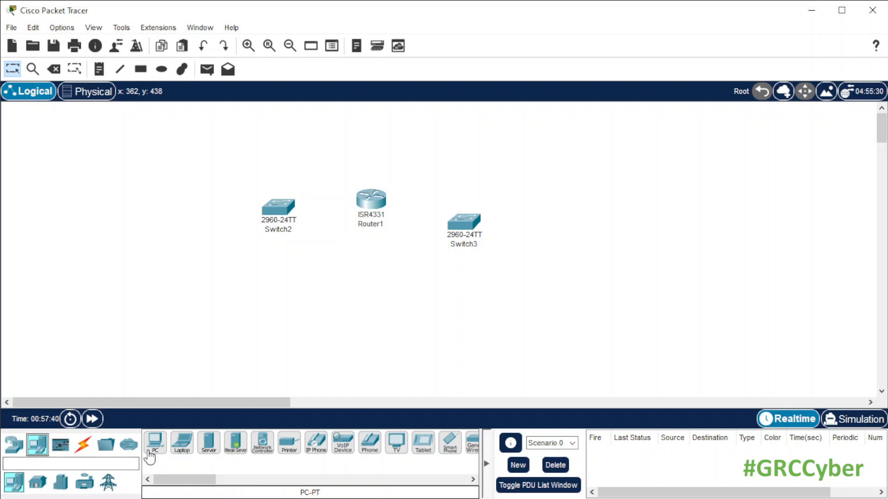
left_click(210, 449)
left_click_drag(210, 448, 274, 295)
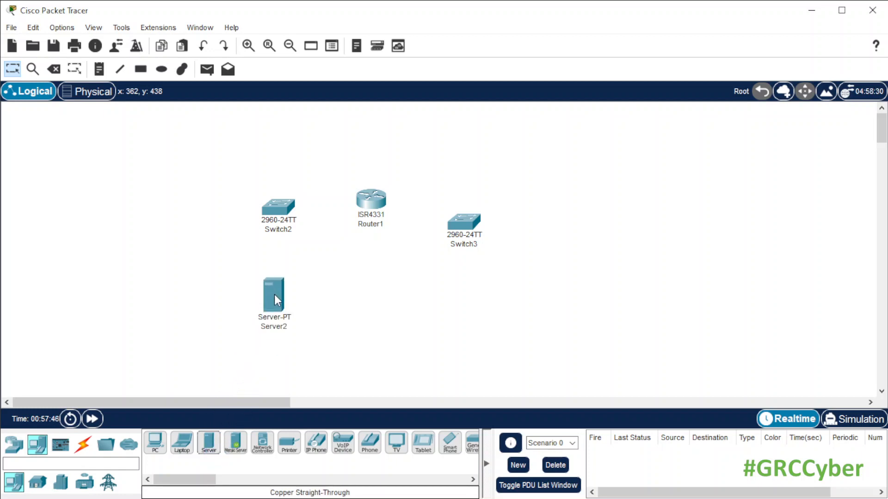
left_click_drag(203, 449, 462, 291)
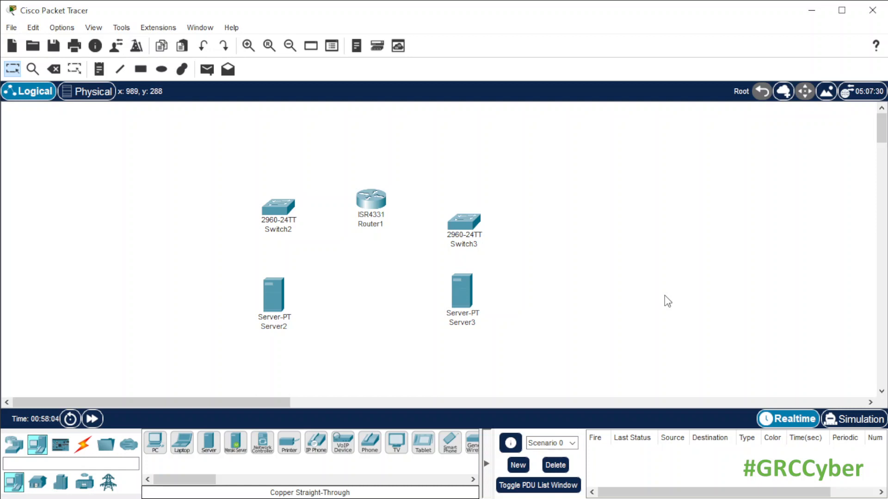
Rename the server below the left switch as Server A and the one below the right switch as Server B.
left_click(269, 327)
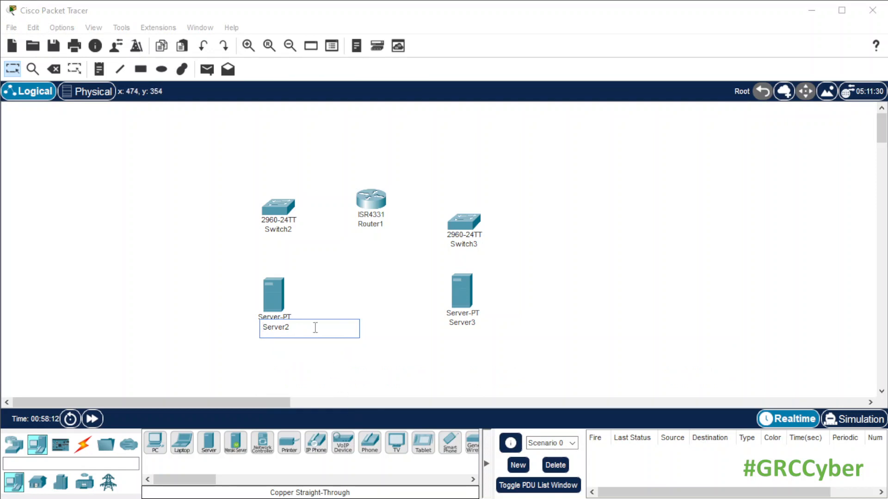
left_click_drag(287, 327, 252, 329)
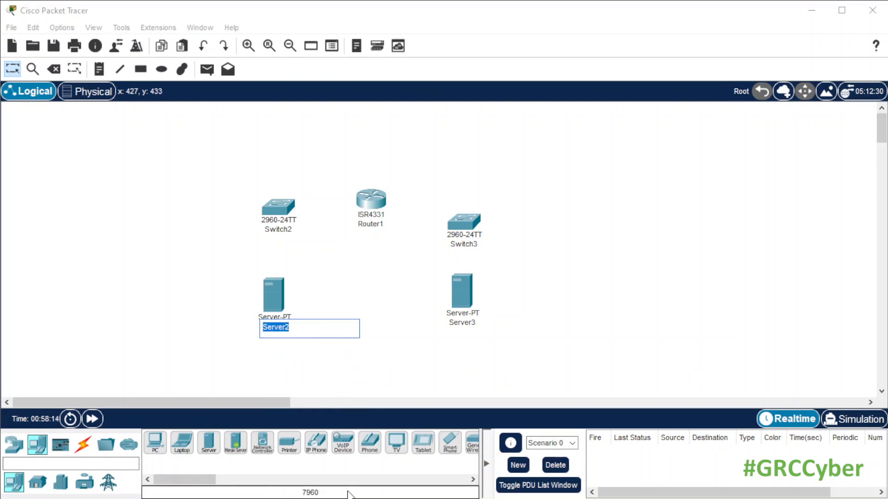
type("Server A")
left_click(414, 362)
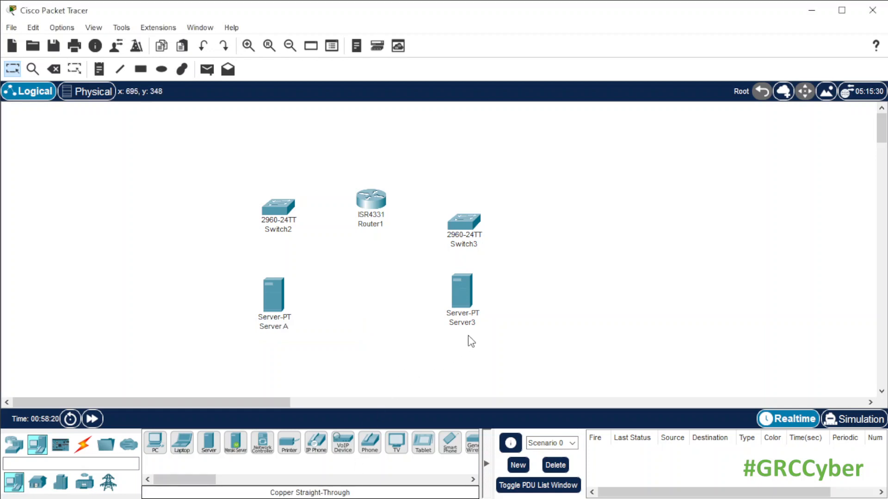
left_click(469, 324)
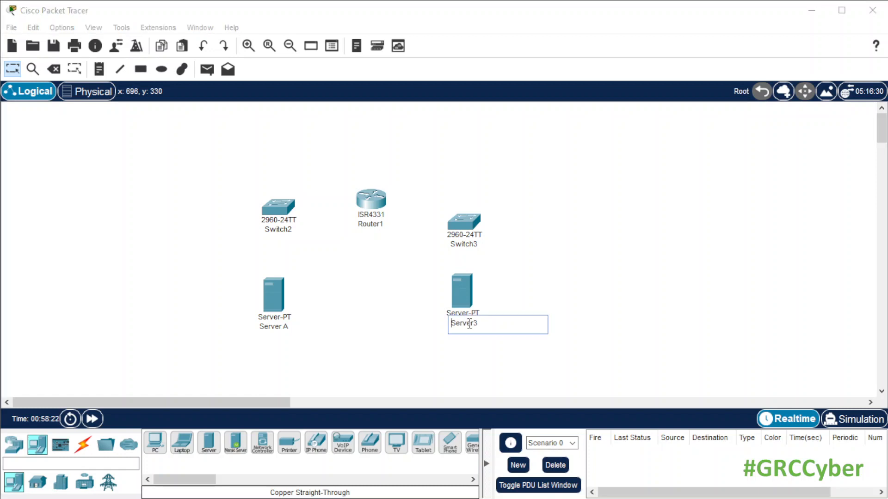
left_click_drag(487, 324, 424, 325)
type("Server B")
left_click(395, 344)
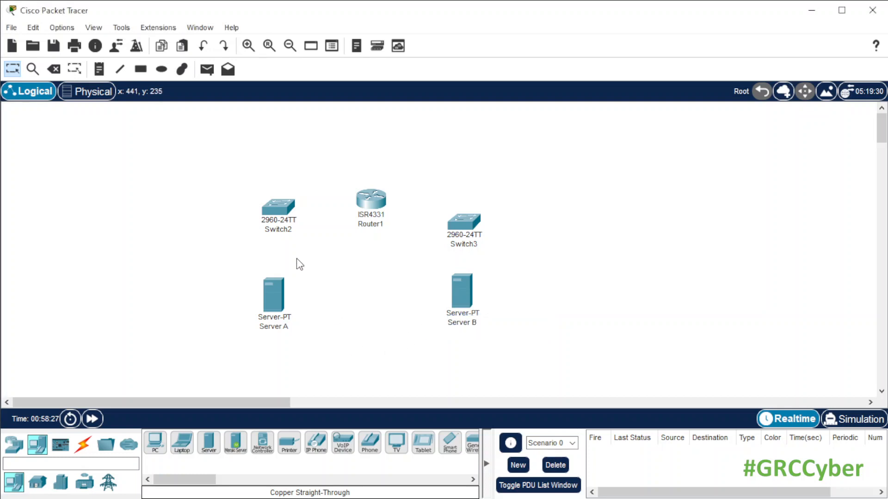
Rename the switch above Server A as Left Switch.
left_click(284, 230)
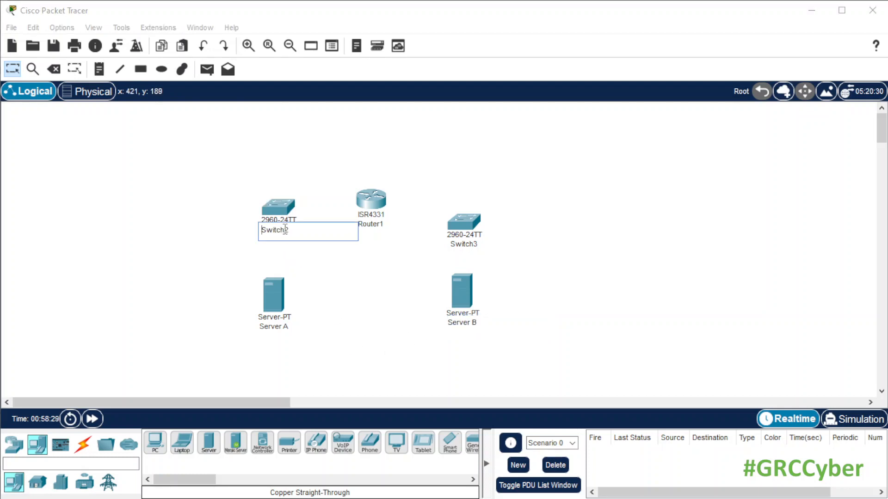
key("BackSpace")
key("BackSpace")
key("BackSpace")
key("BackSpace")
key("BackSpace")
key("BackSpace")
key("BackSpace")
type("Left Switch")
Rename the switch above Server B as Right Switch.
left_click(461, 245)
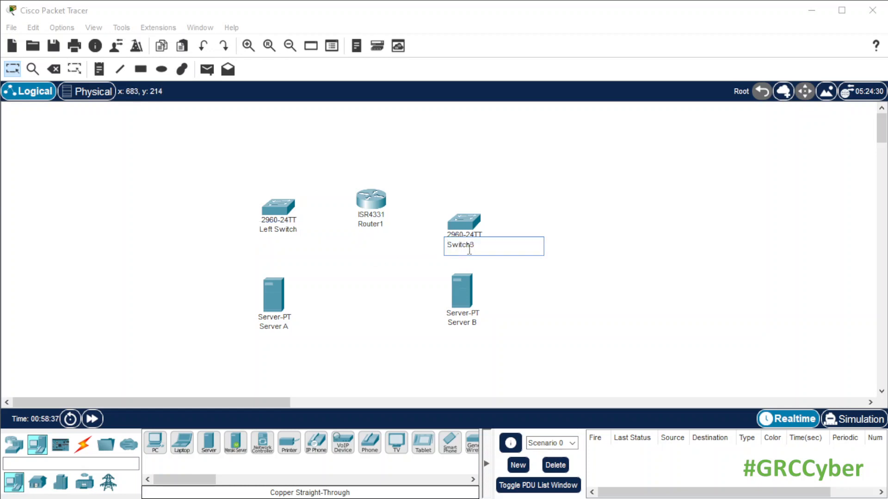
left_click_drag(476, 250, 430, 246)
type("Right Switch")
left_click(395, 255)
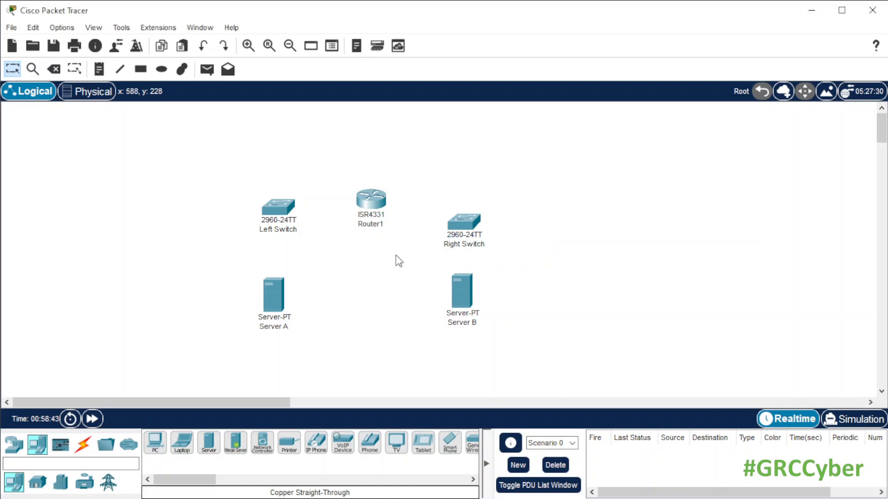
Rename the ISR4331 router as Router.
left_click(375, 228)
left_click(388, 227)
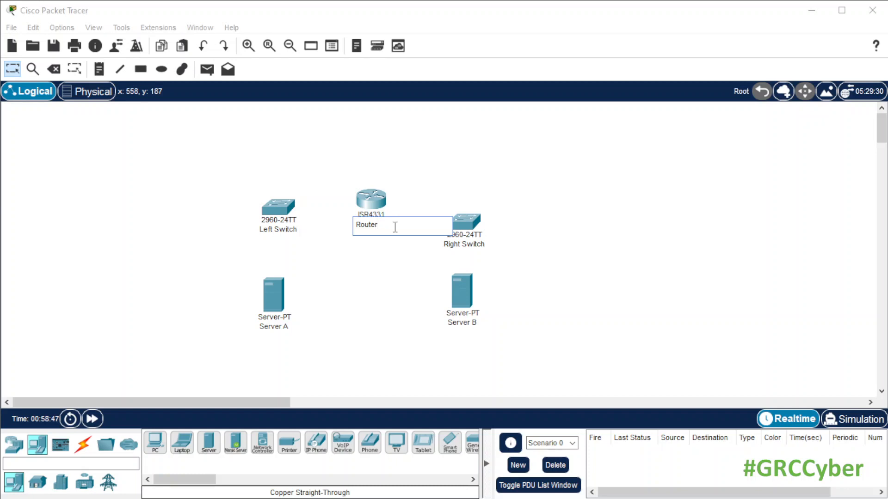
left_click(382, 288)
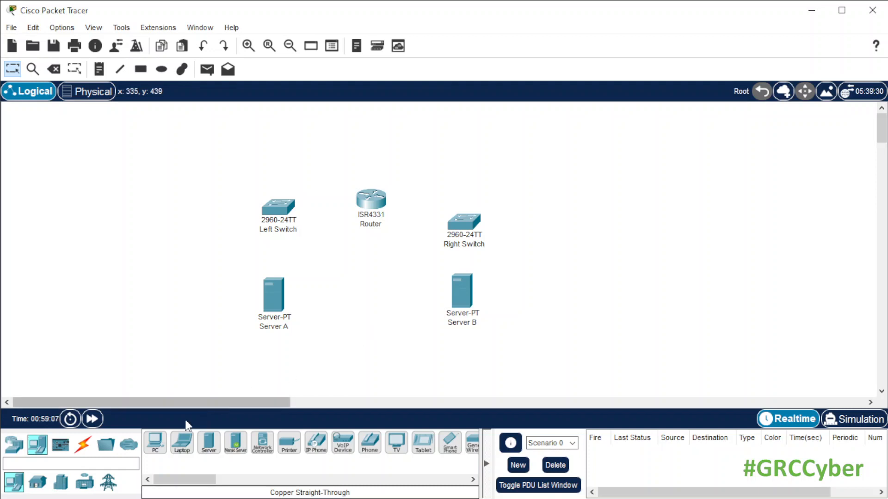
Connect Server A's FastEthernet0 to the Left Switch's FastEthernet0/1 with a copper straight-through cable.
left_click(86, 448)
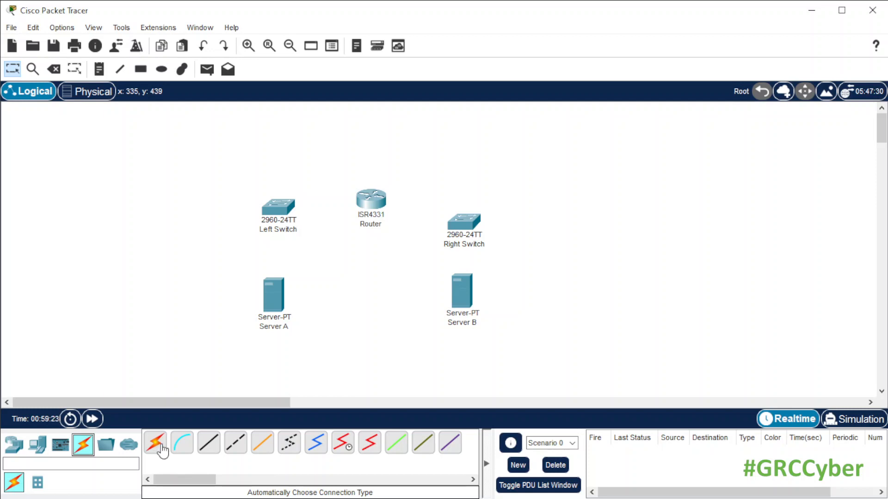
left_click(209, 445)
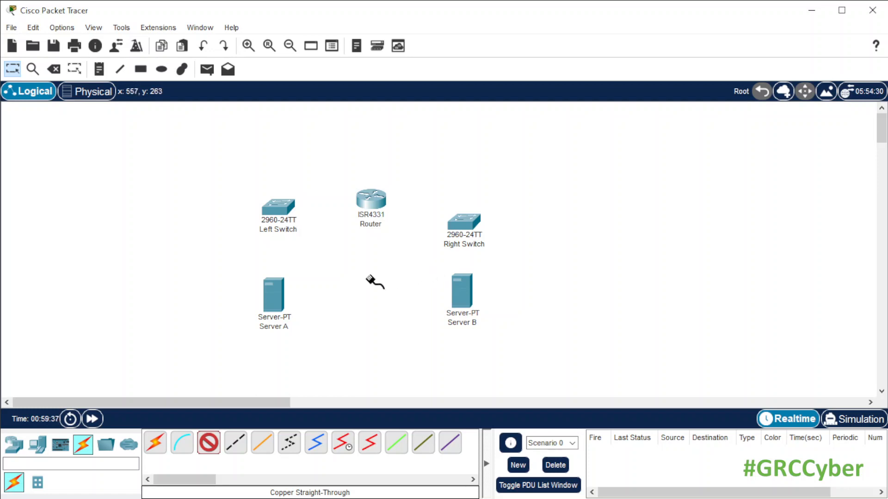
left_click(276, 298)
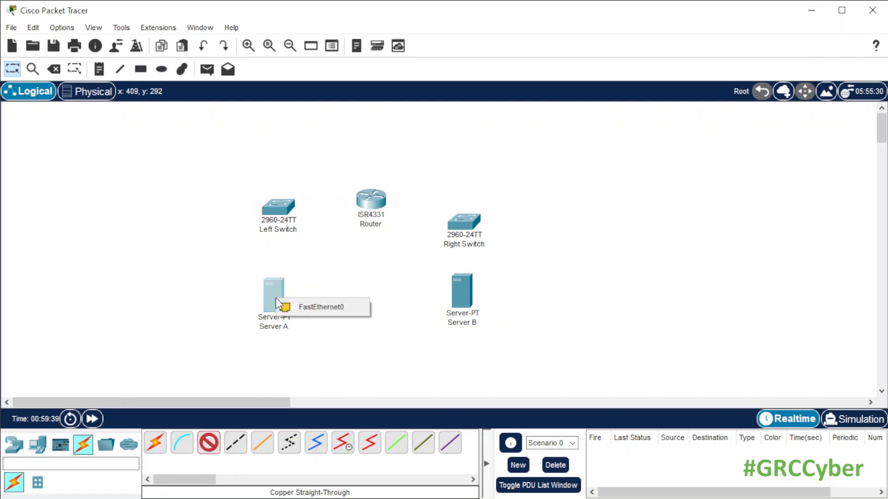
left_click(354, 306)
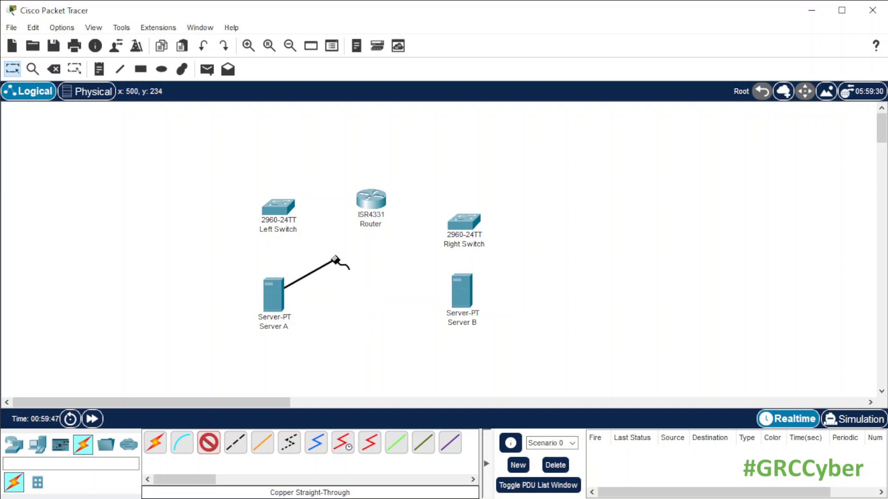
left_click(279, 207)
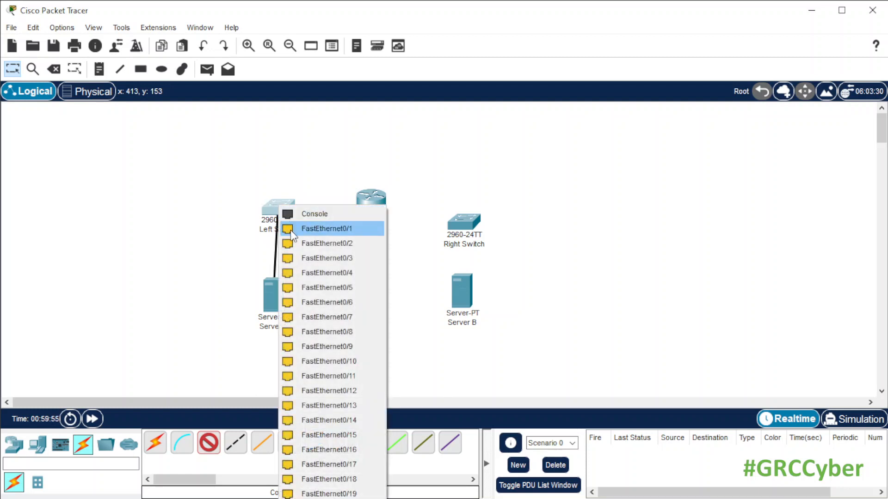
left_click(291, 229)
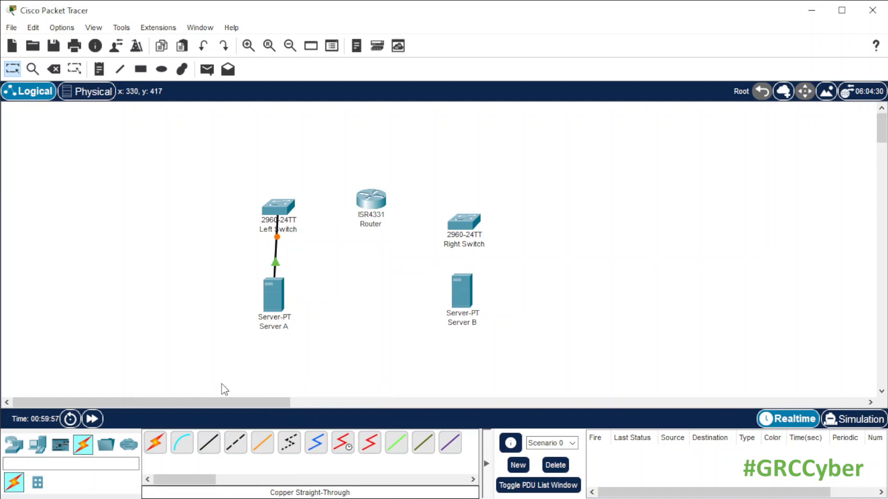
Connect Server B to the Right Switch with a copper straight-through cable.
left_click(213, 449)
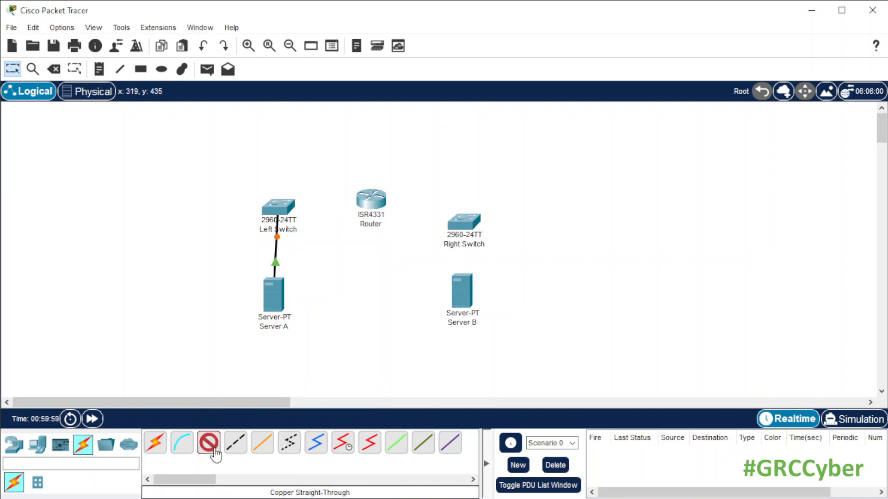
left_click(464, 299)
left_click(491, 307)
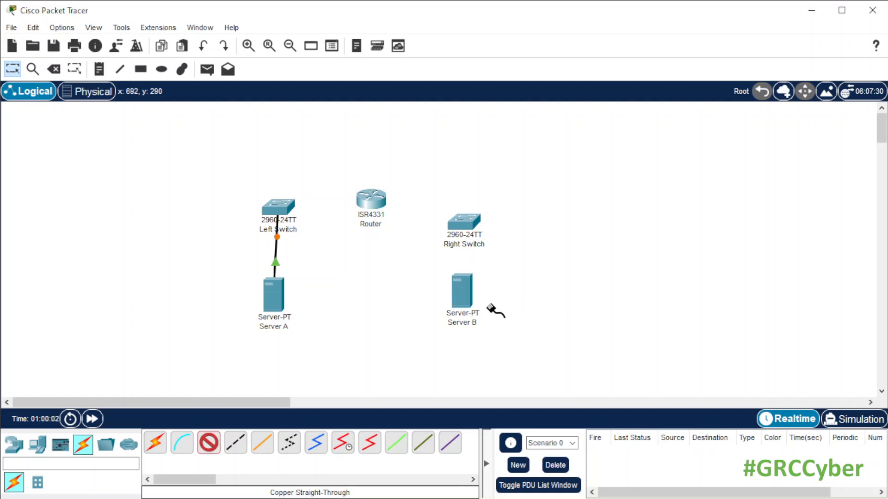
left_click(466, 223)
left_click(504, 250)
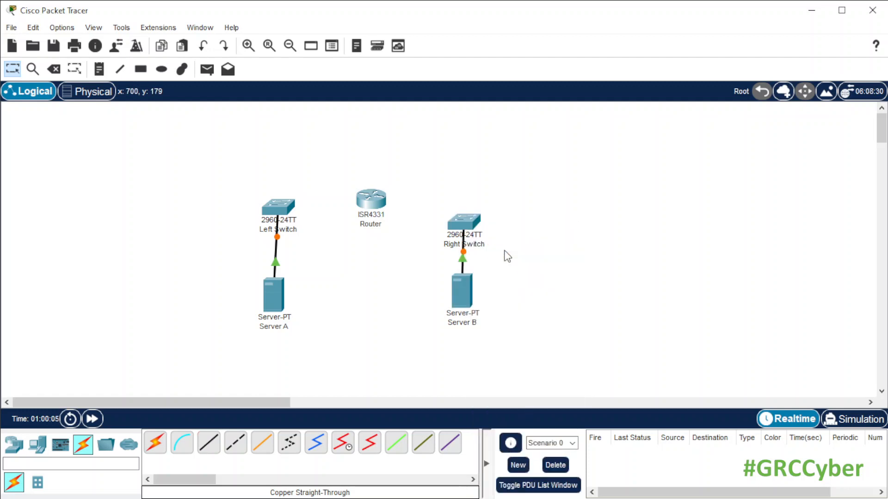
Connect the Left Switch's FastEthernet0/2 to the Router's GigabitEthernet0/0/0 with a copper straight-through cable.
left_click(206, 452)
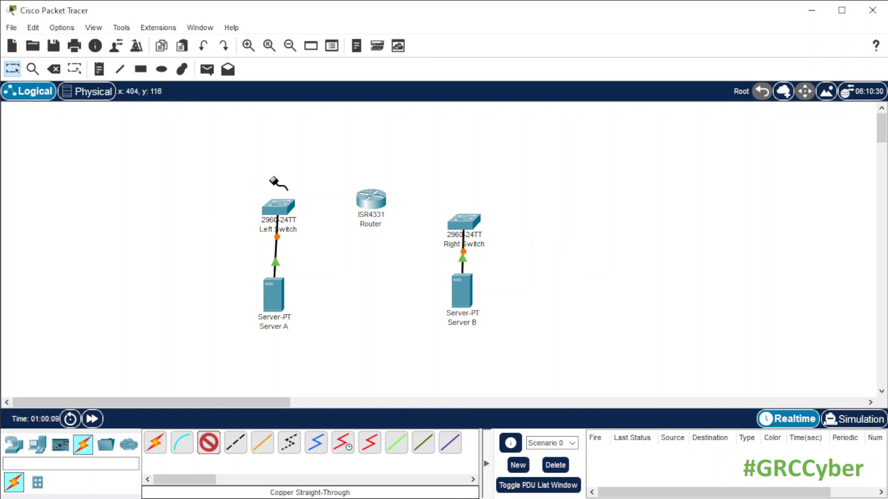
left_click(280, 203)
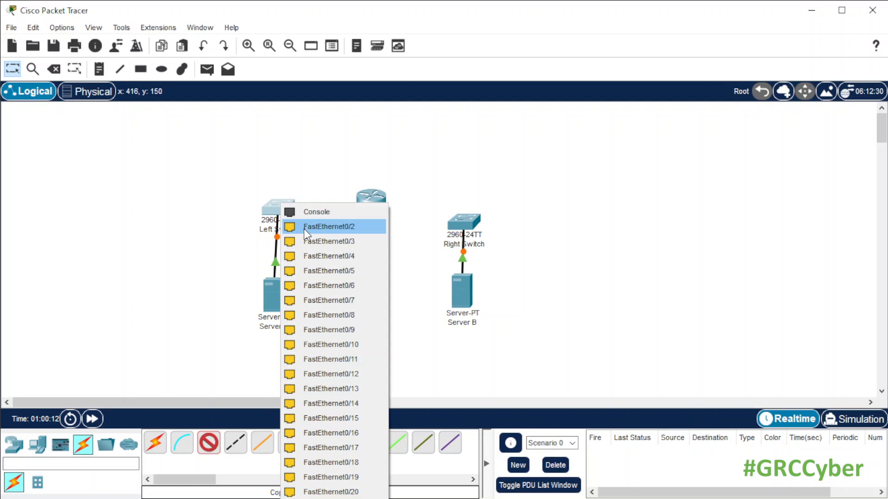
left_click(323, 226)
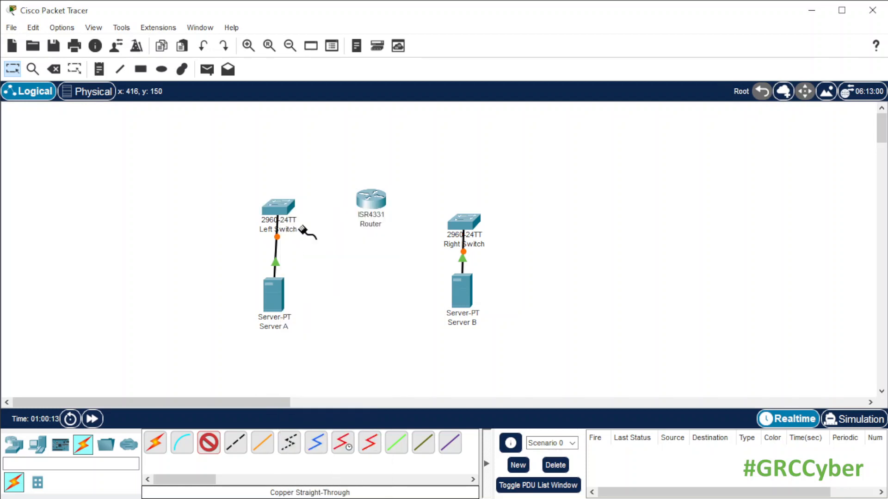
left_click(369, 202)
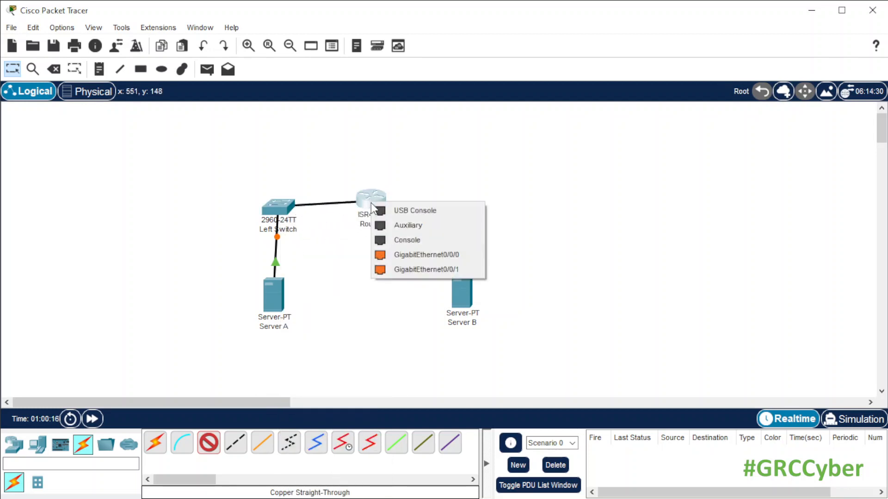
left_click(387, 253)
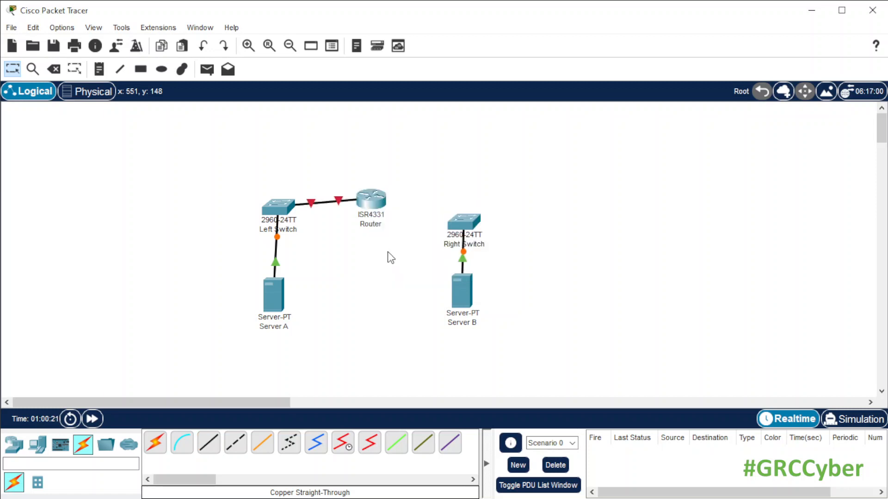
Connect the Right Switch to the Router's GigabitEthernet0/0/1 with a copper straight-through cable.
left_click(208, 444)
left_click(470, 218)
left_click(490, 246)
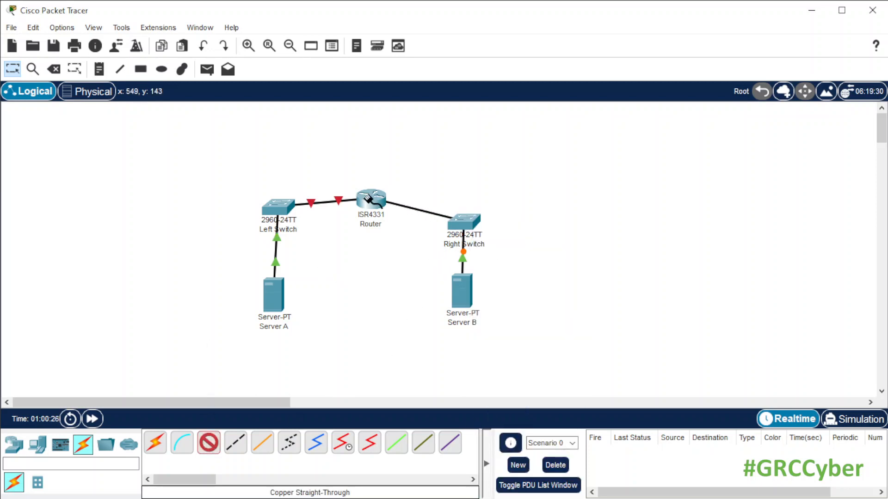
left_click(369, 199)
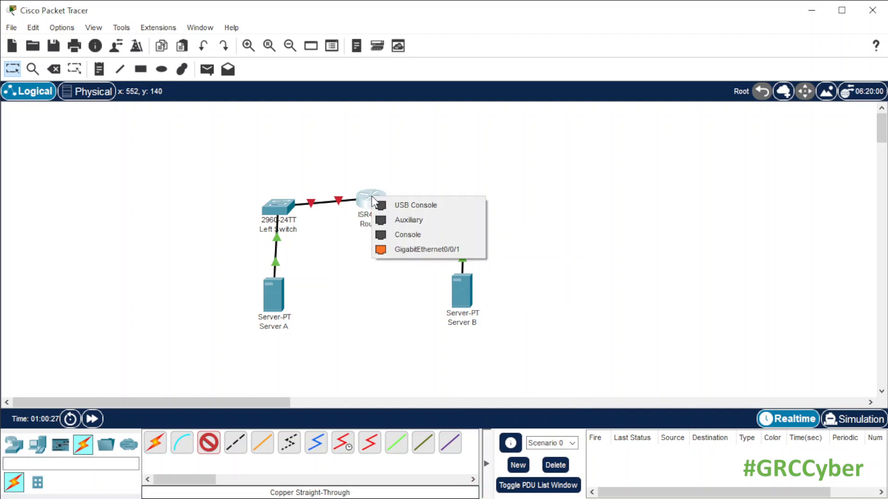
left_click(410, 247)
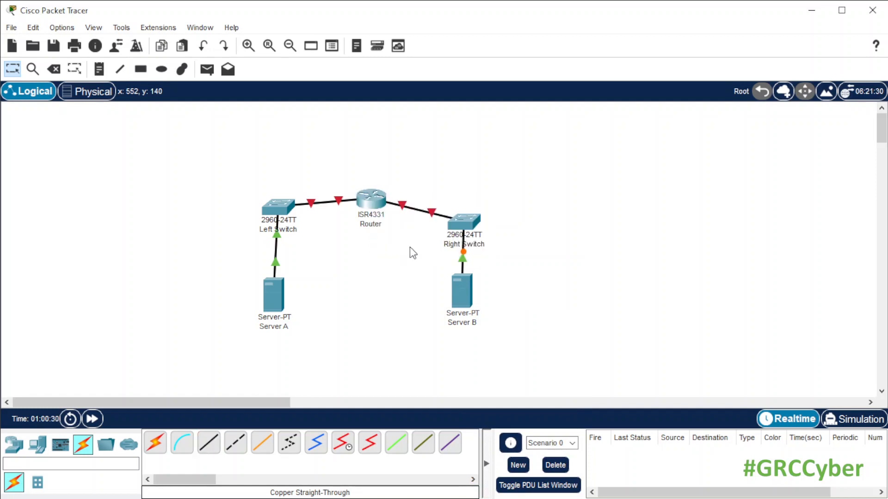